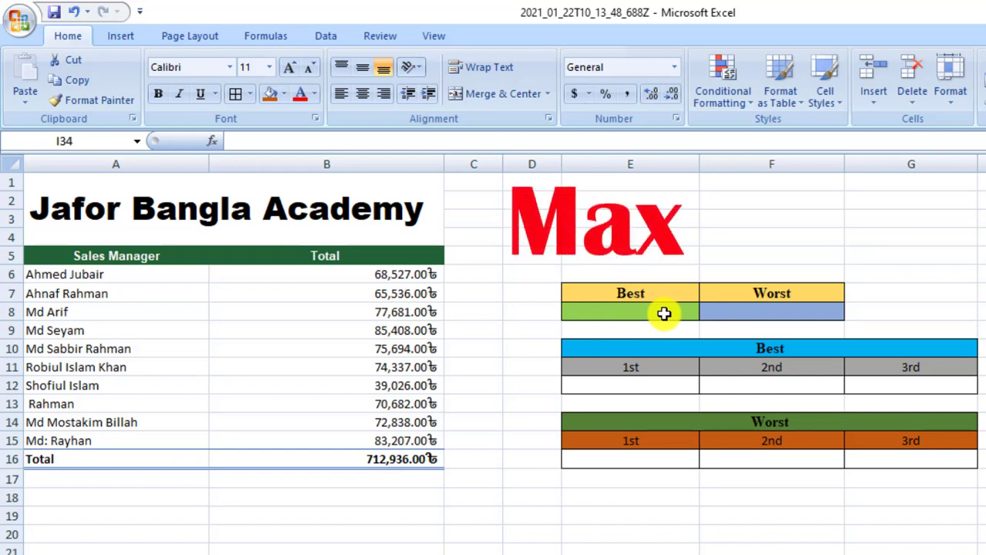
# - Enter the formula =MAX(B6:B15) in cell E8 under Best to return the highest sales total
pyautogui.click(664, 312)
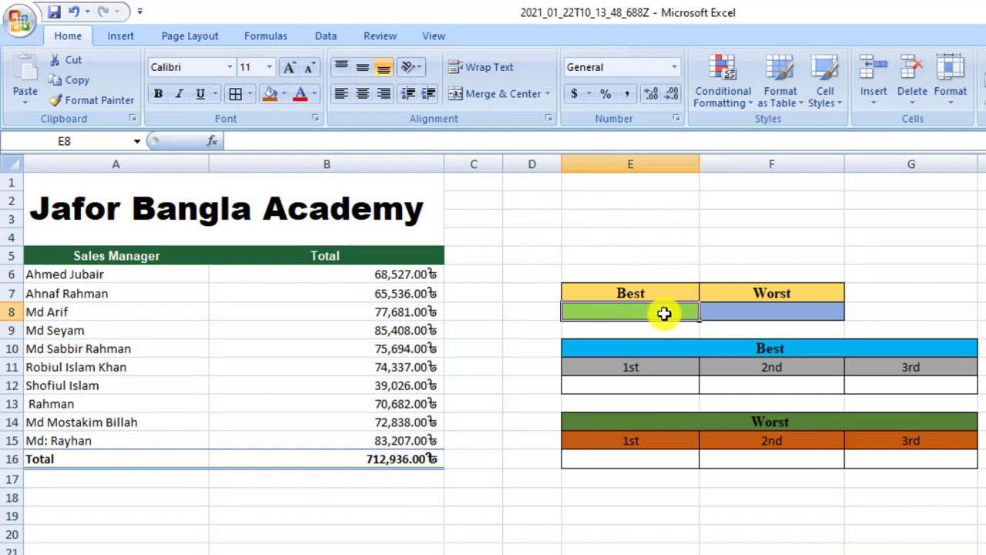
pyautogui.write('=')
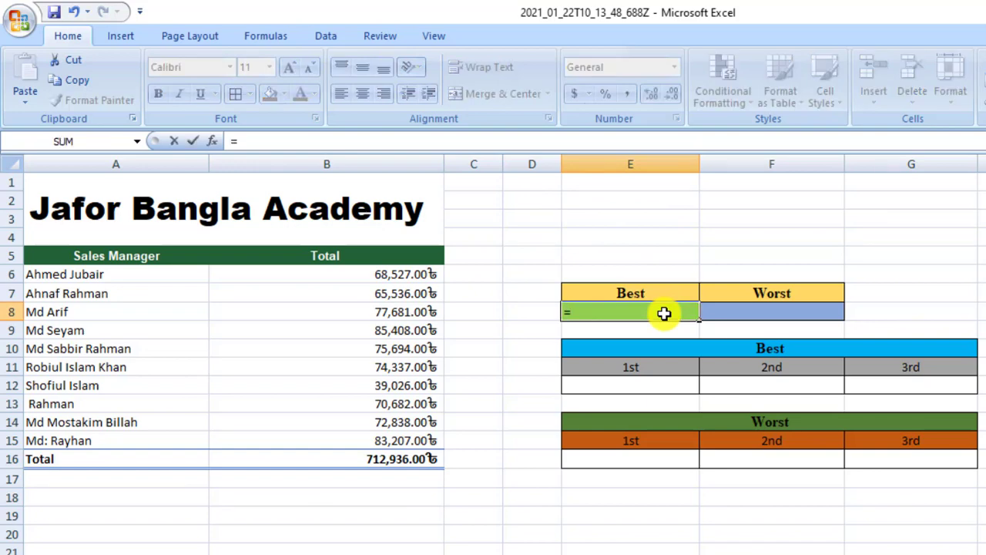
pyautogui.write('Ma')
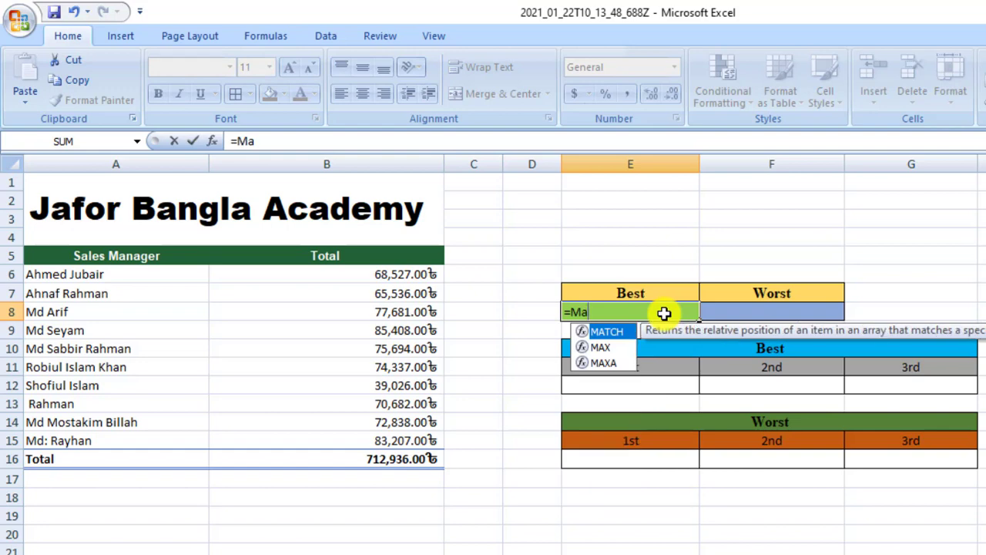
pyautogui.write('x')
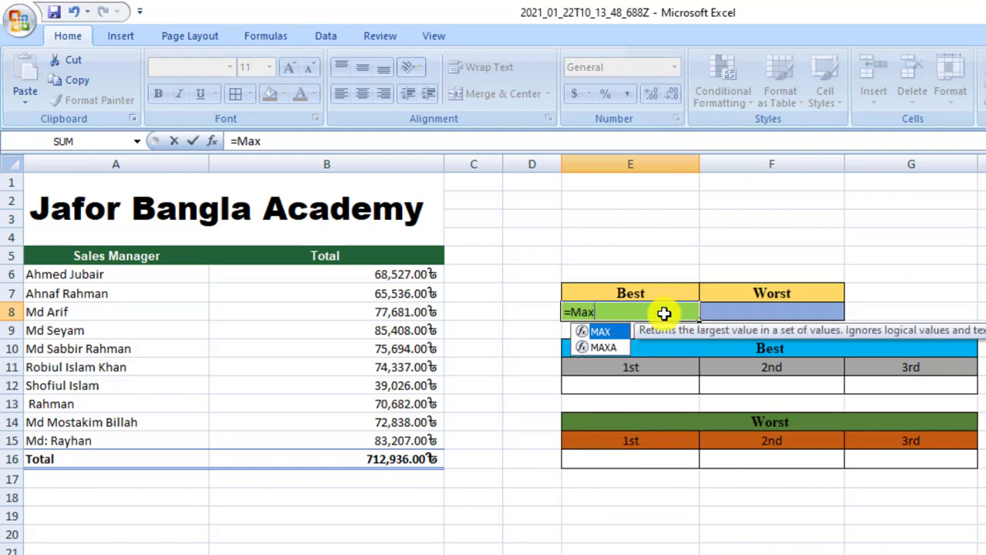
pyautogui.doubleClick(609, 331)
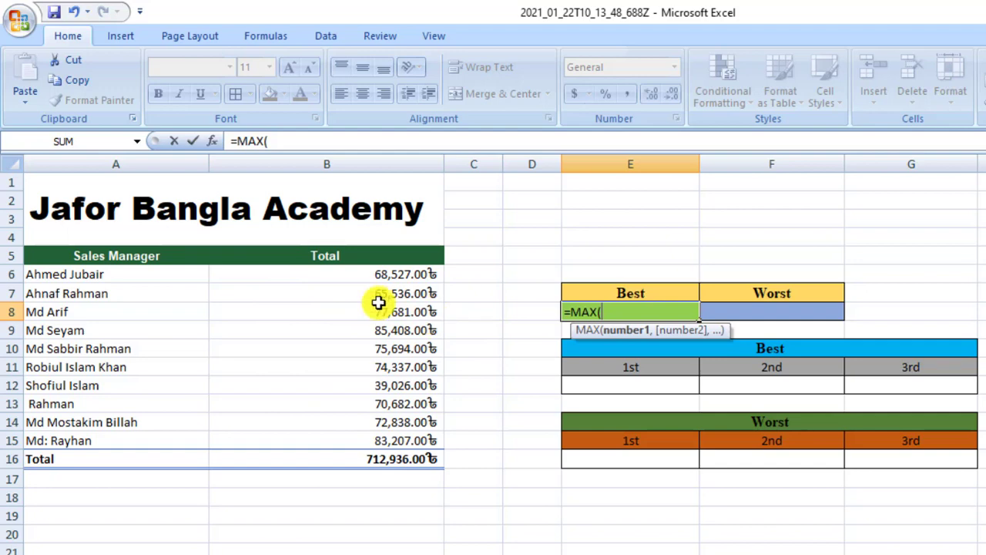
pyautogui.moveTo(314, 271); pyautogui.dragTo(343, 440)
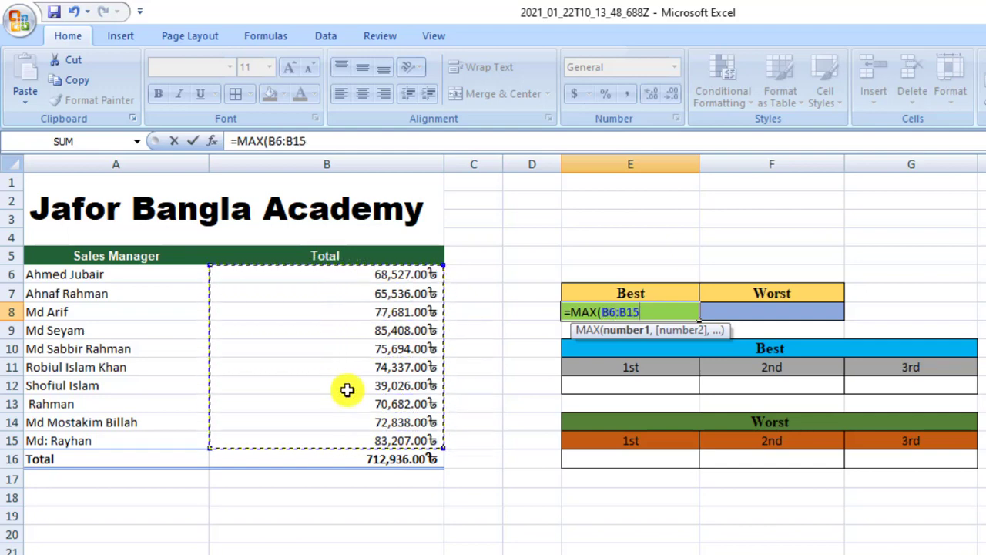
pyautogui.write(')')
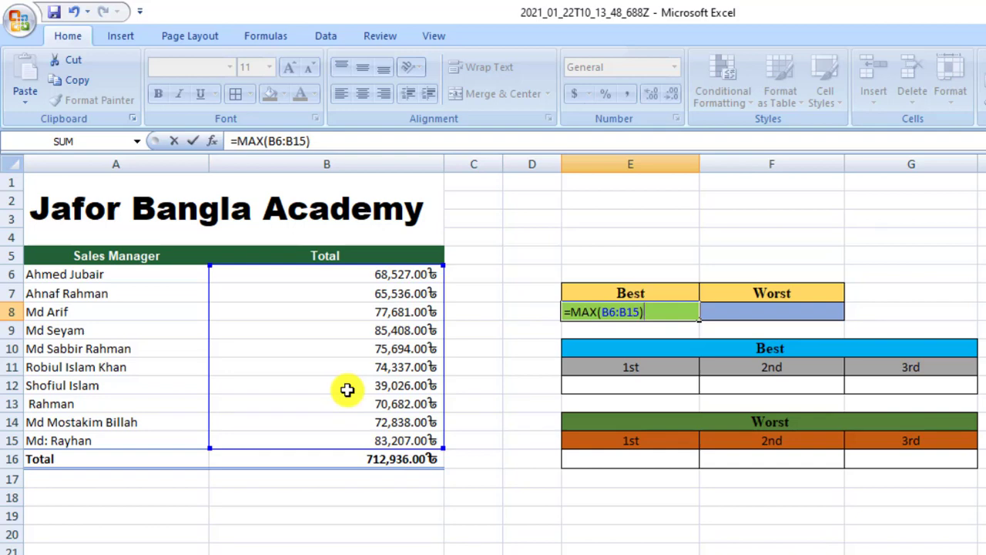
pyautogui.press('Return')
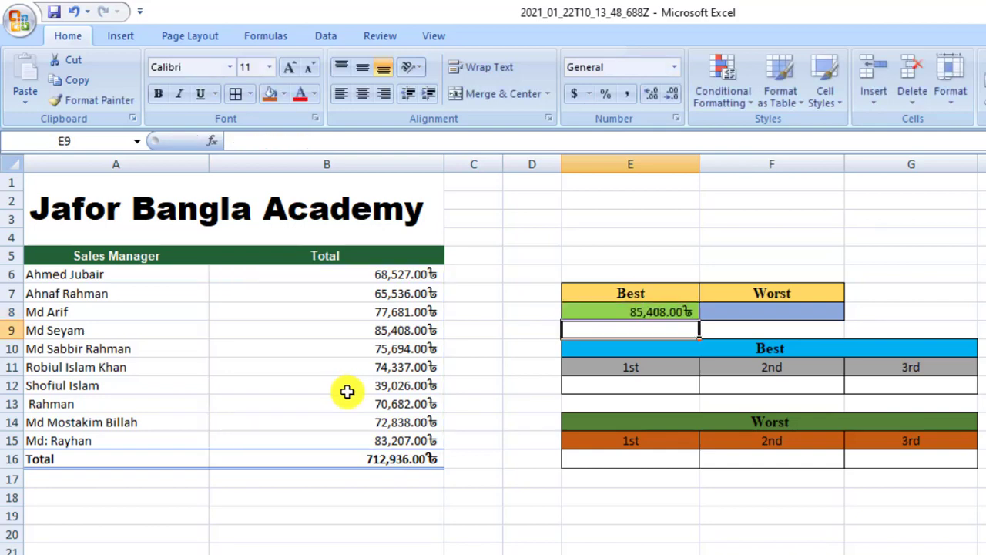
pyautogui.click(668, 312)
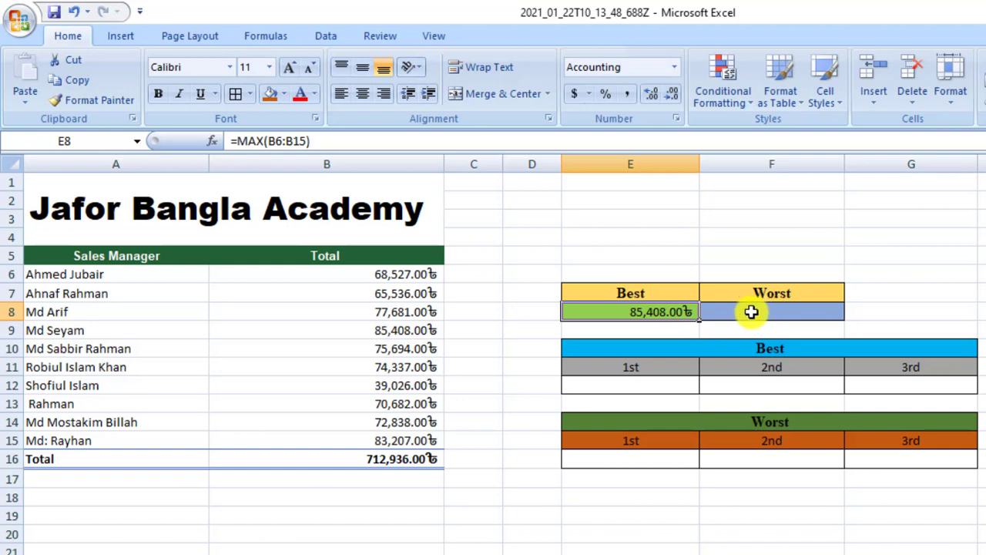
# - Enter the formula =MIN(B6:B15) in cell F8 under Worst to return the lowest sales total
pyautogui.click(774, 309)
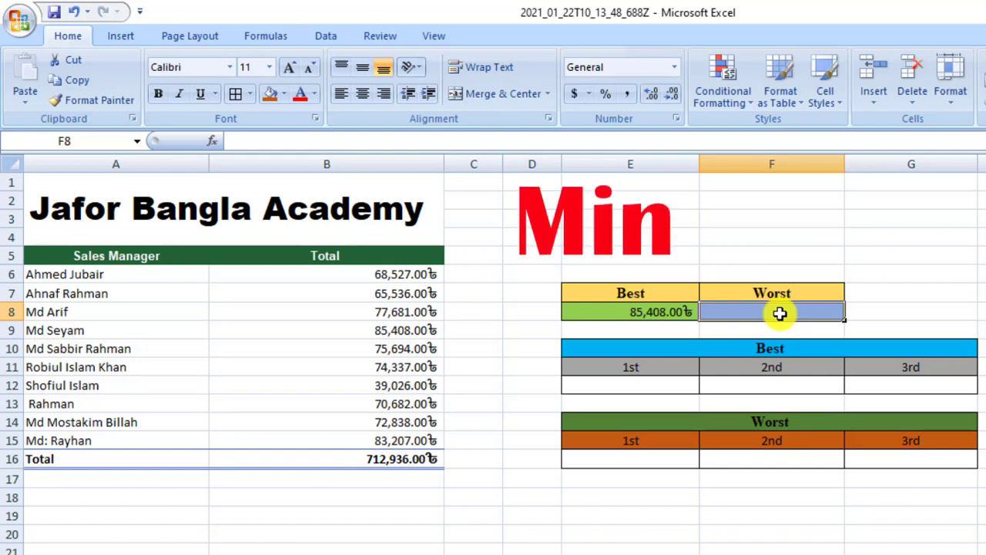
pyautogui.write('=')
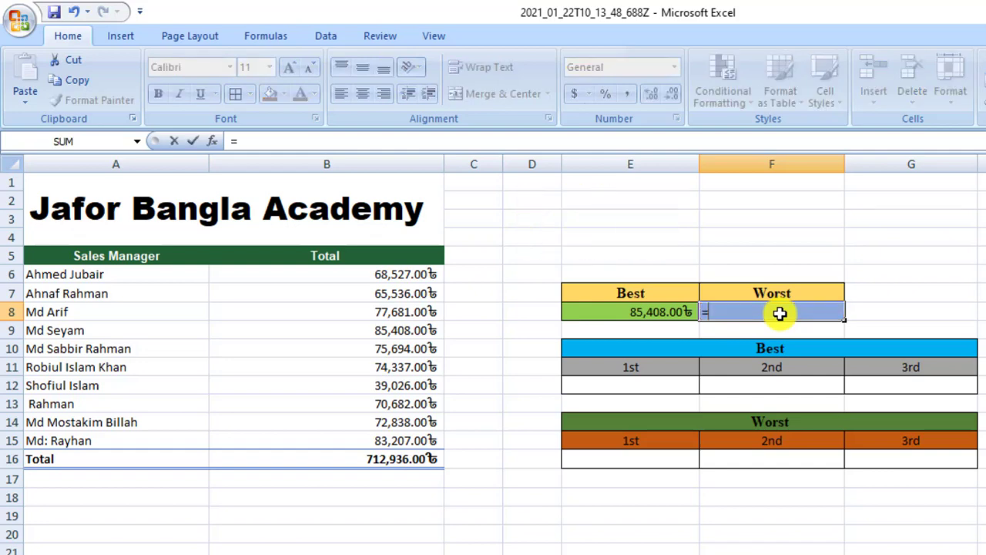
pyautogui.write('Min')
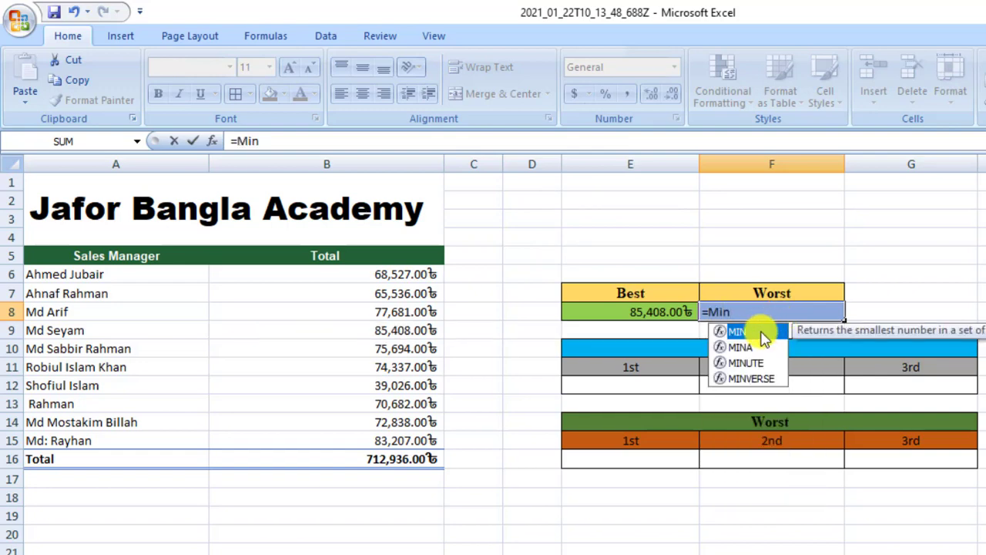
pyautogui.doubleClick(761, 334)
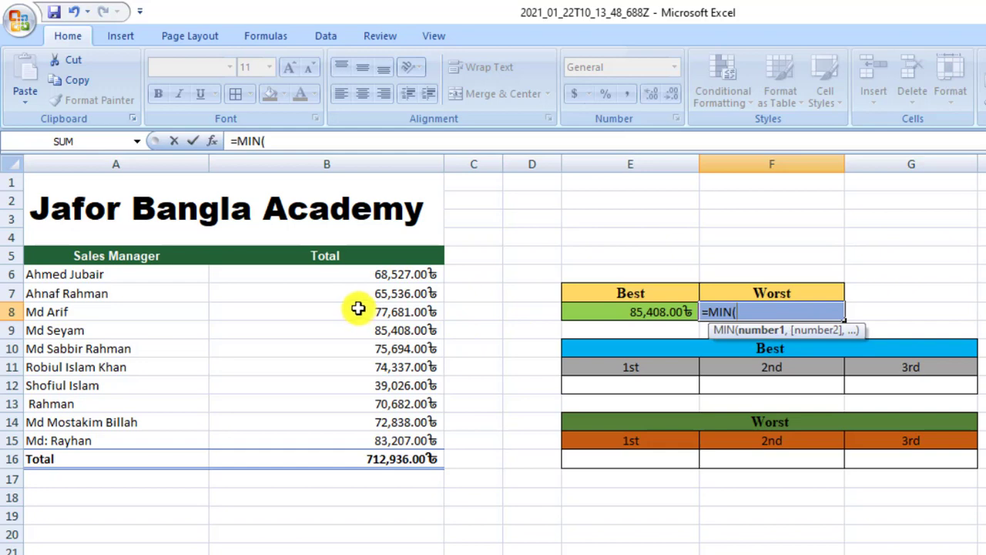
pyautogui.moveTo(334, 273); pyautogui.dragTo(352, 432)
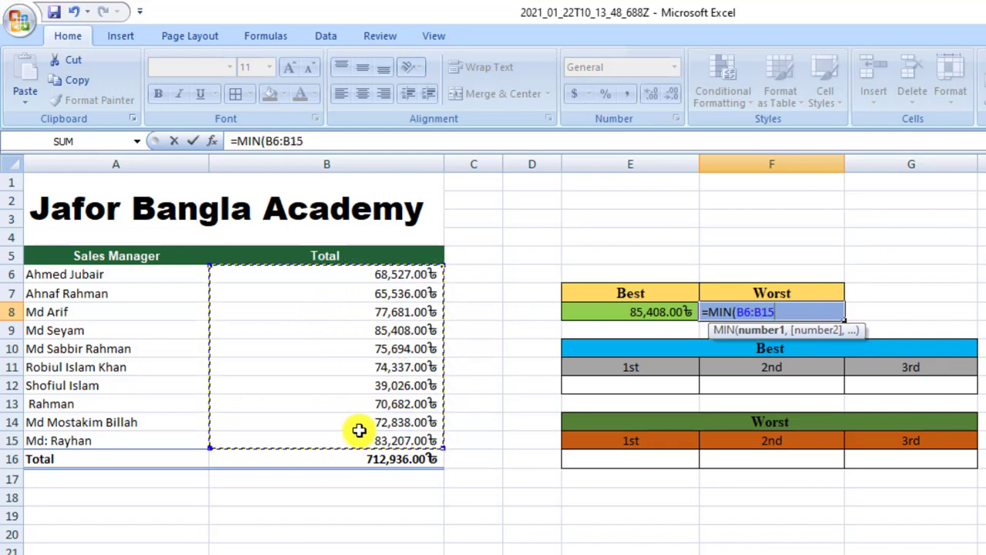
pyautogui.write(')')
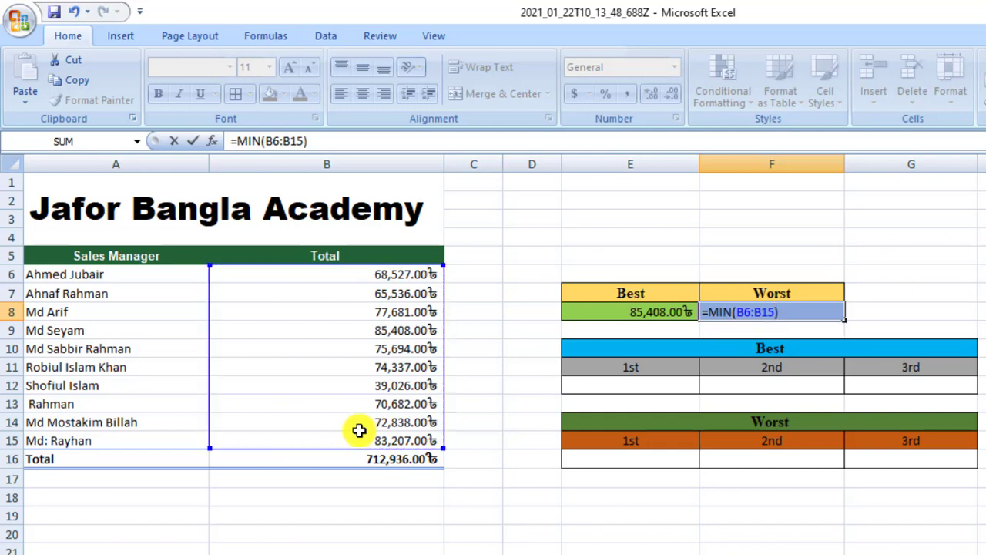
pyautogui.click(754, 331)
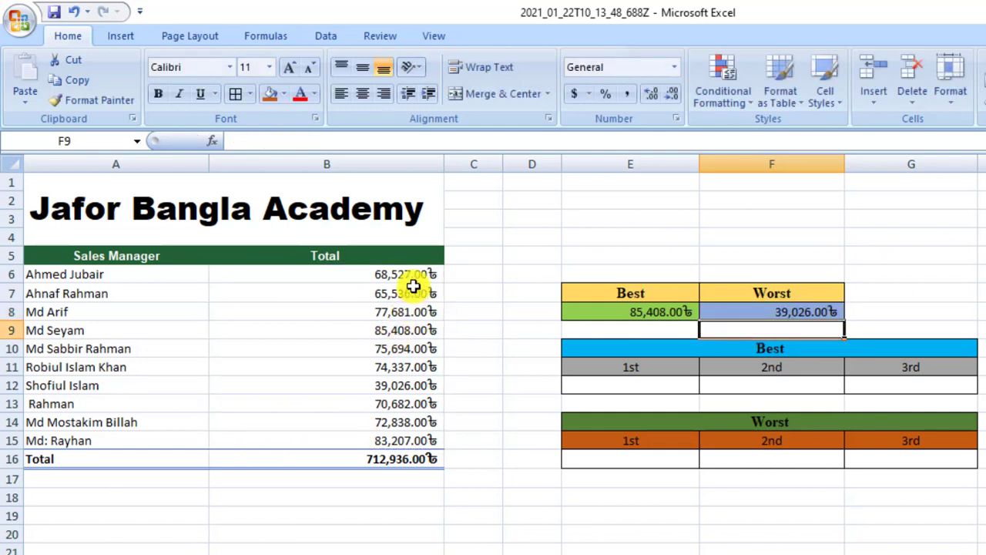
pyautogui.click(769, 312)
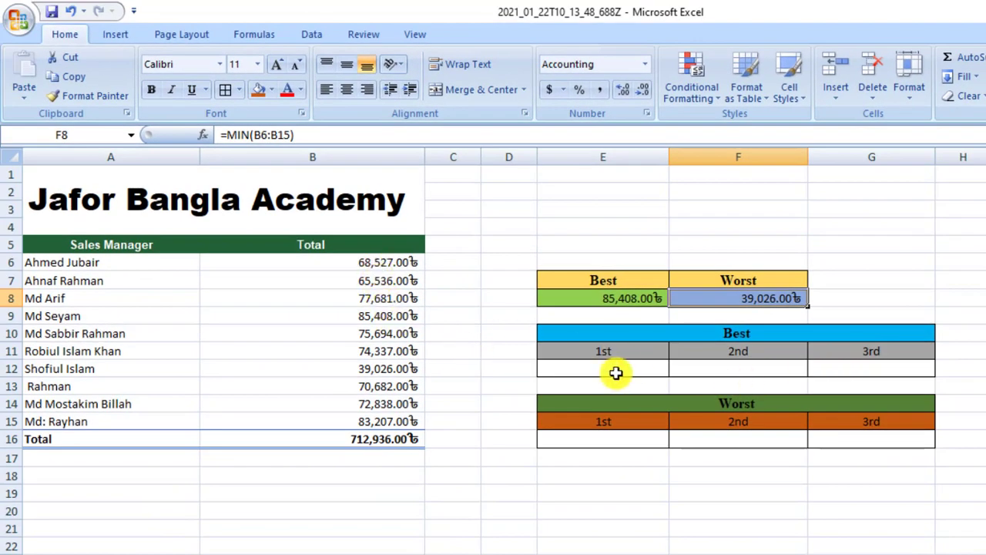
# - Enter the formula =LARGE(B6:B15,1) in cell E12 to return the 1st best sales total
pyautogui.click(616, 373)
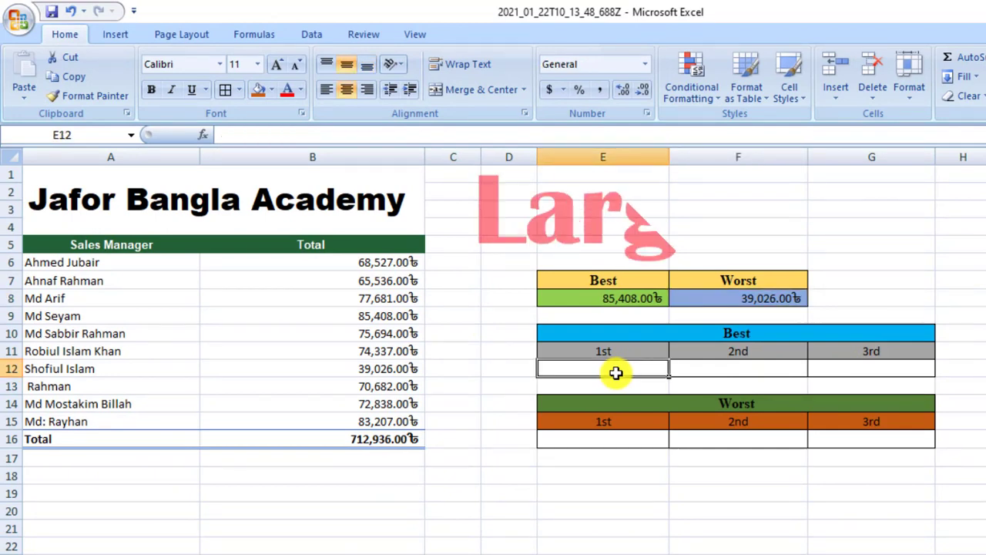
pyautogui.doubleClick(638, 370)
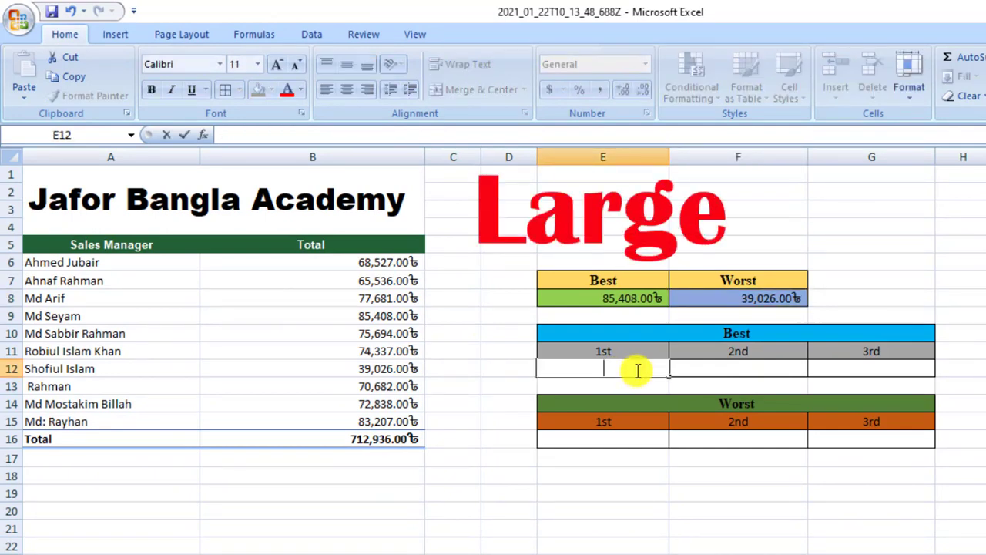
pyautogui.write('=L')
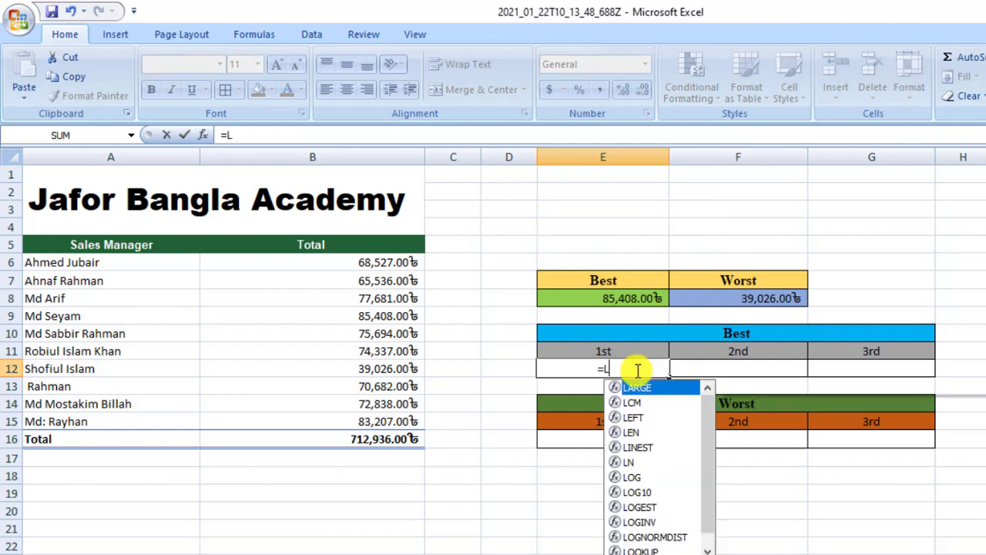
pyautogui.write('arg')
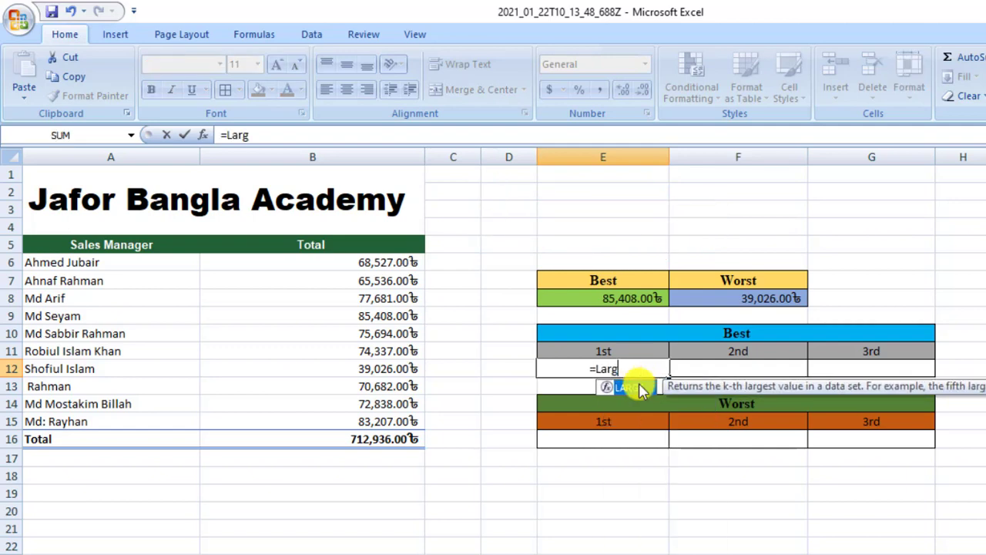
pyautogui.doubleClick(638, 383)
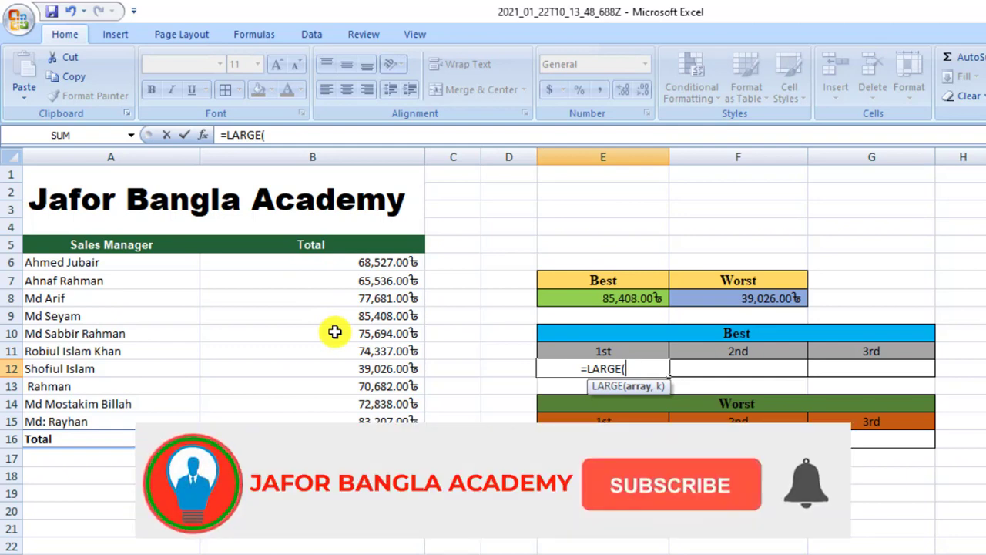
pyautogui.moveTo(306, 260); pyautogui.dragTo(332, 410)
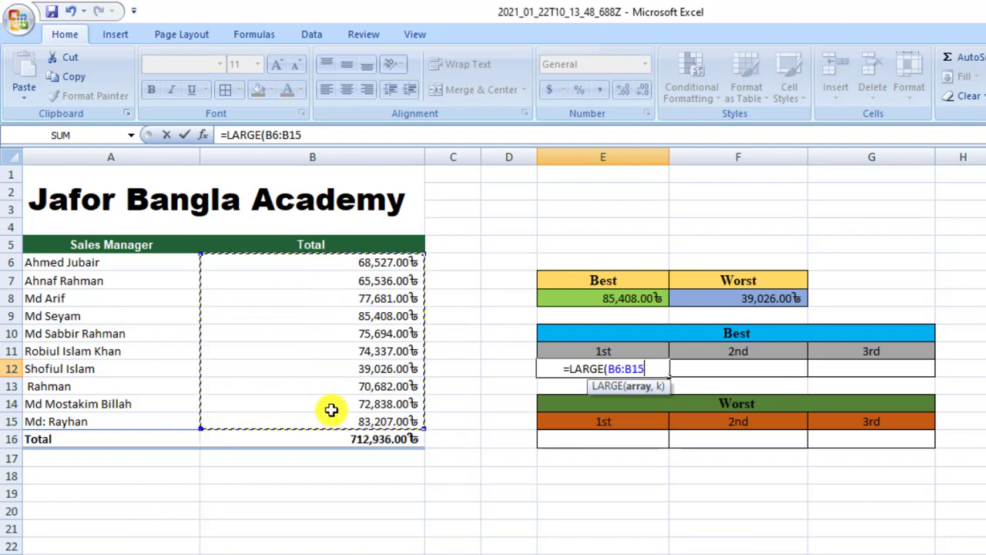
pyautogui.write(',')
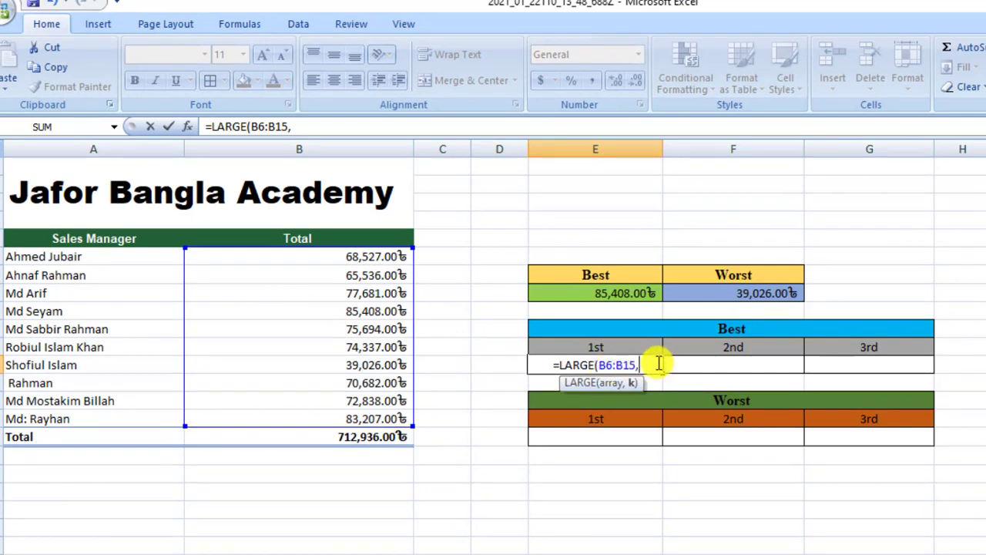
pyautogui.write('1')
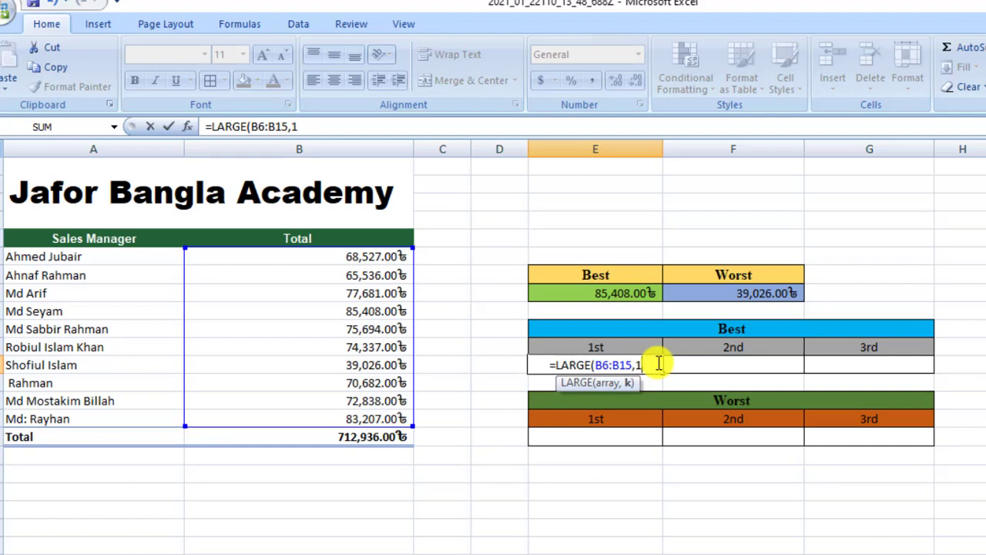
pyautogui.write(')')
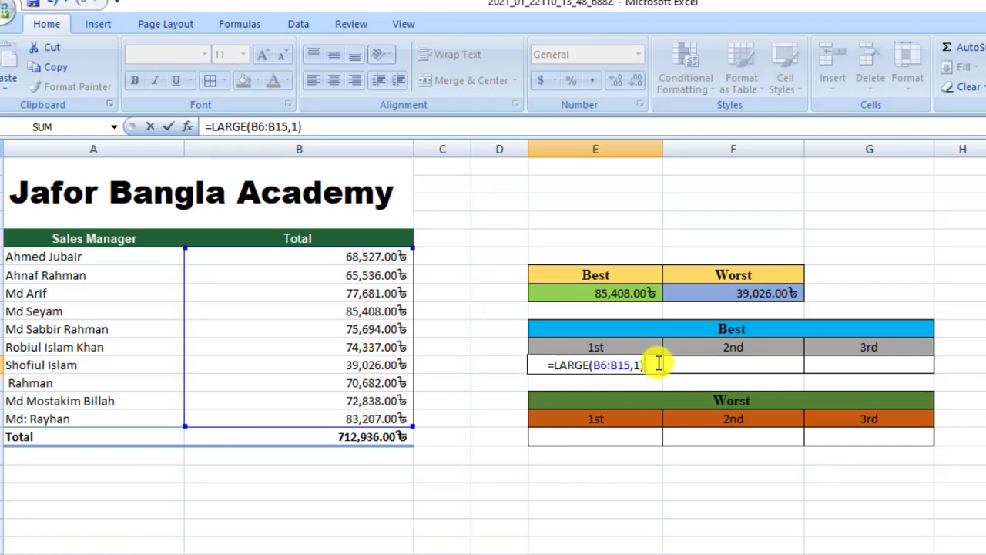
pyautogui.press('Return')
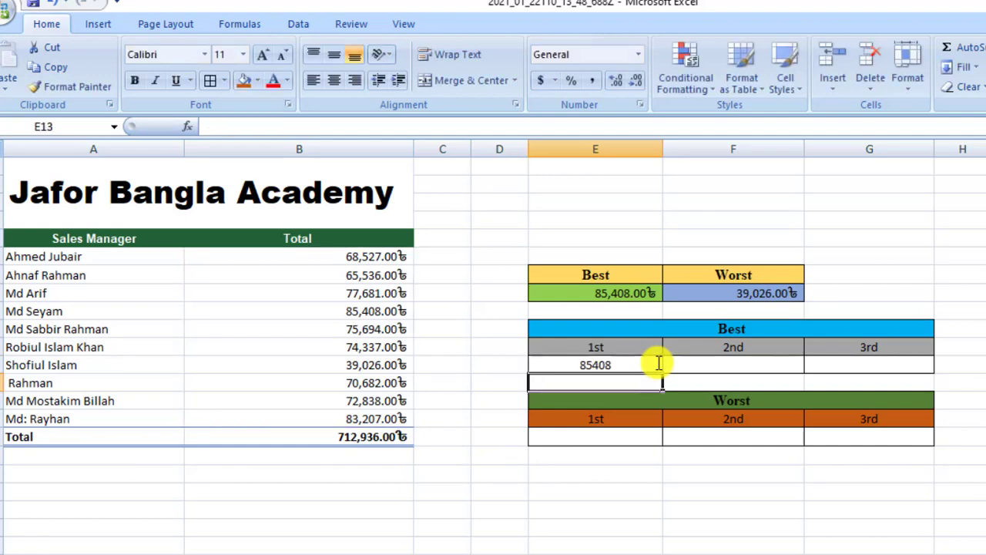
pyautogui.click(624, 367)
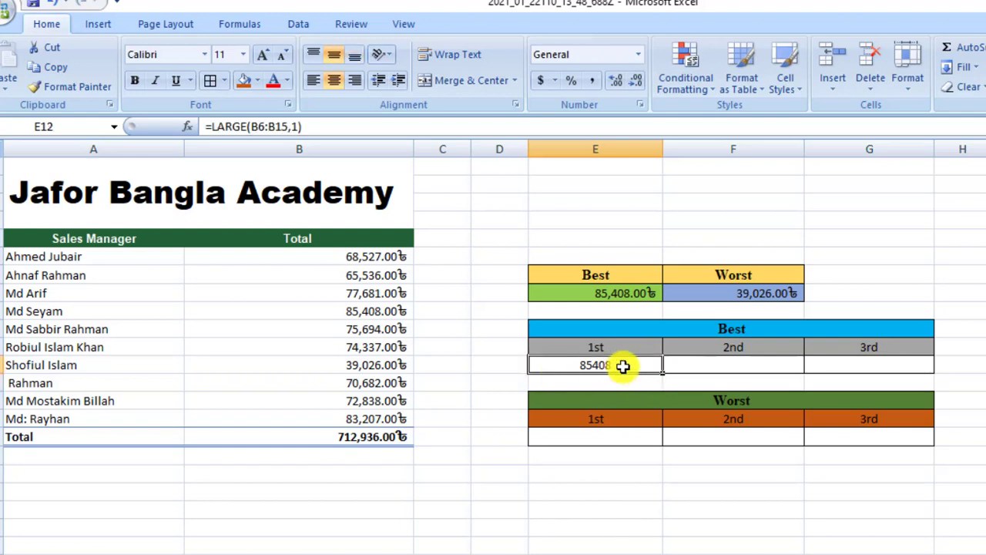
# - Enter the formula =LARGE(B6:B15,2) in cell F12 to return the 2nd best sales total
pyautogui.click(707, 365)
pyautogui.write('=')
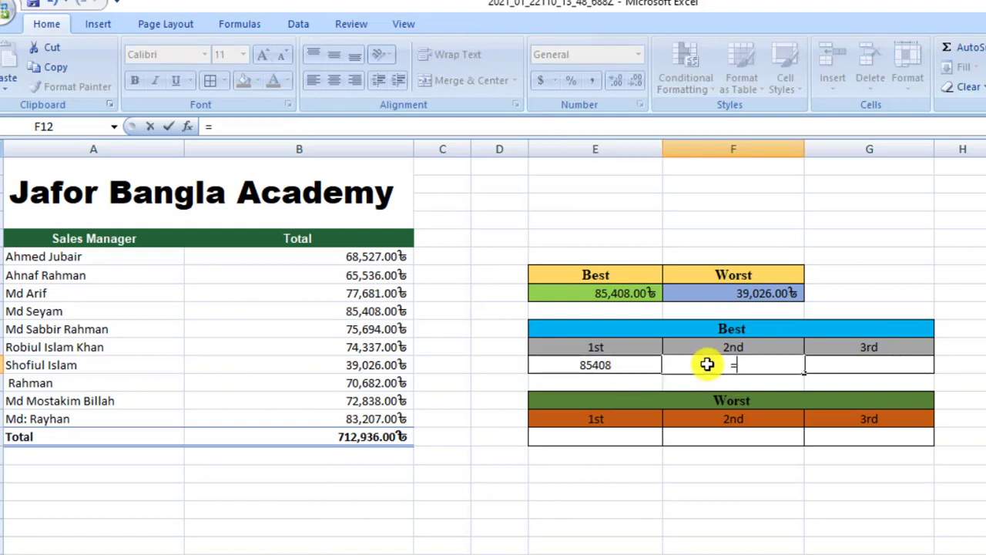
pyautogui.write('Large')
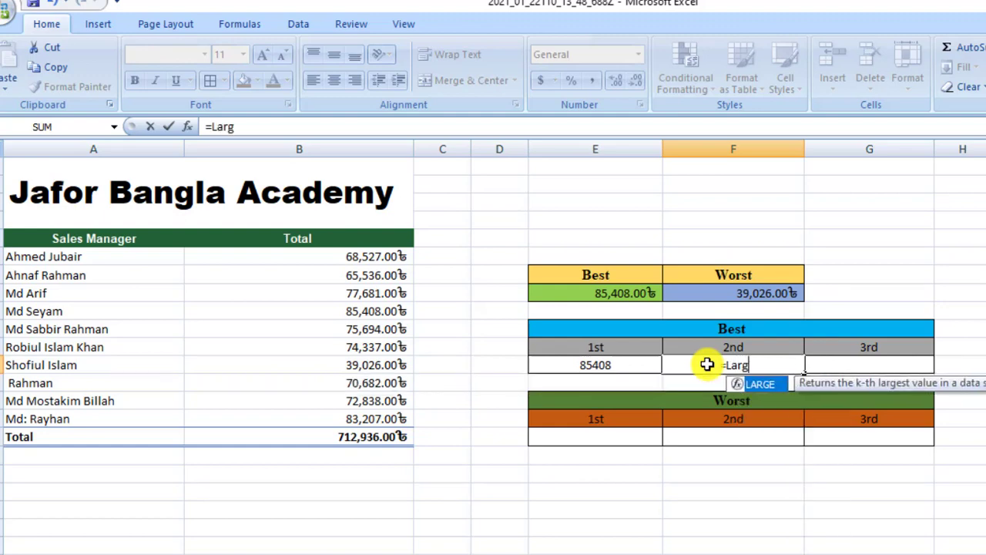
pyautogui.doubleClick(760, 384)
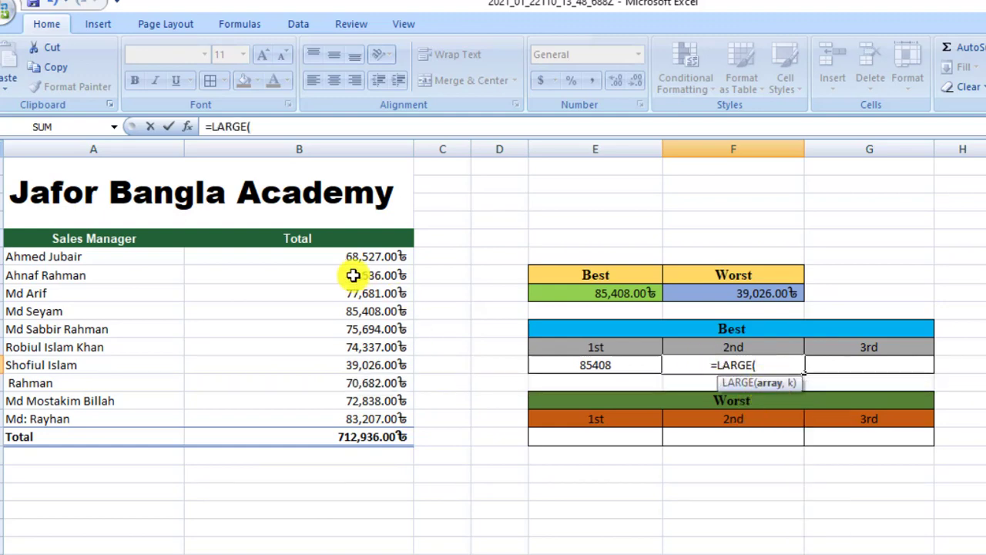
pyautogui.moveTo(323, 260); pyautogui.dragTo(332, 414)
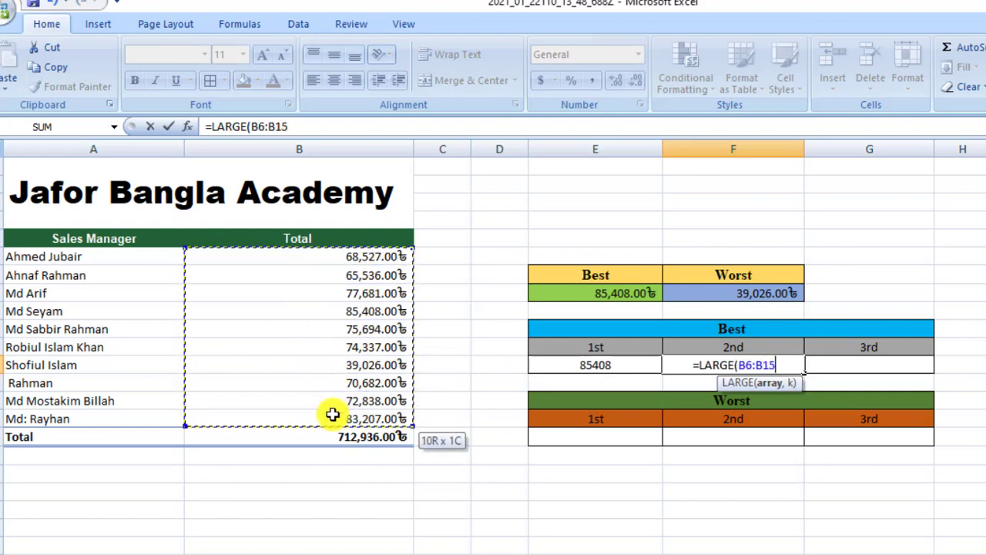
pyautogui.write(',')
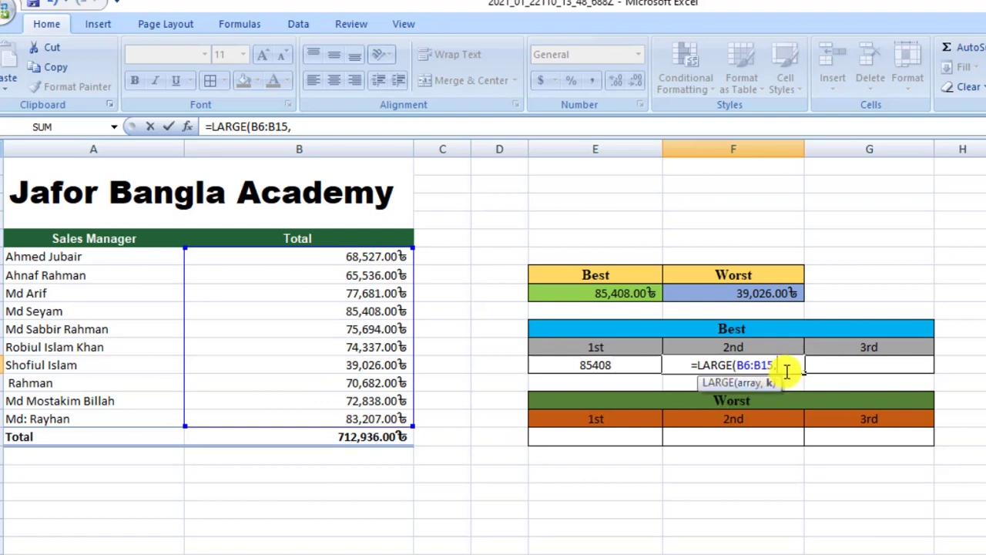
pyautogui.write('2')
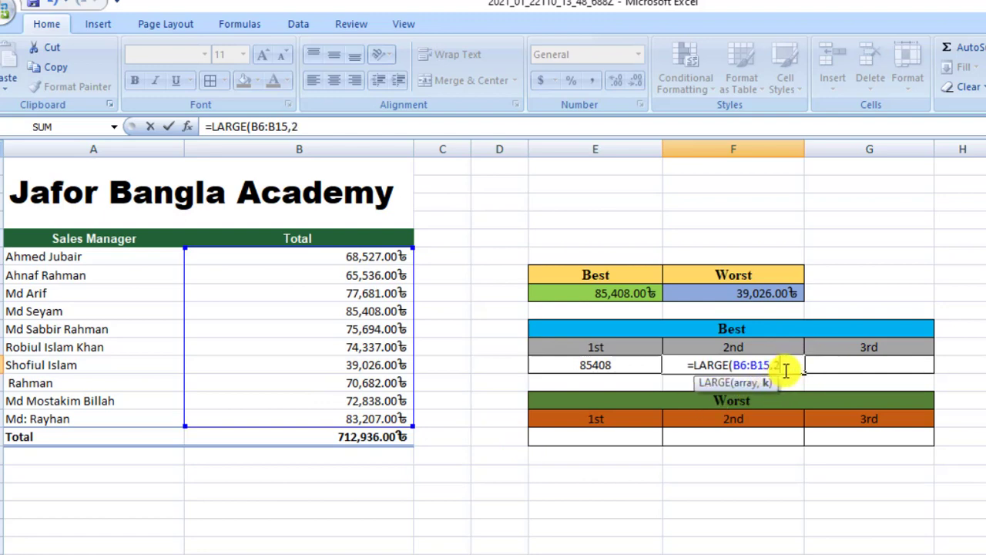
pyautogui.write(')')
pyautogui.press('Return')
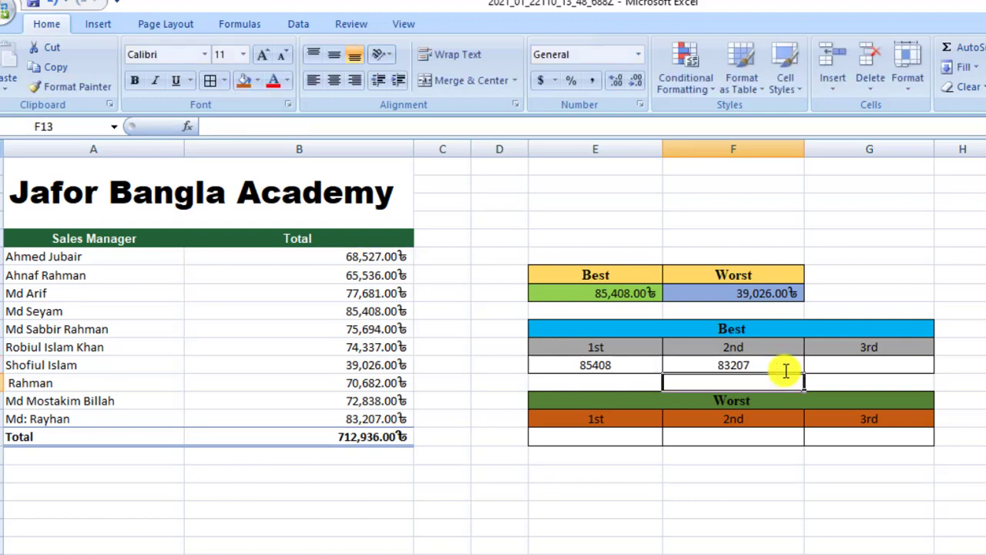
# - Enter the formula =LARGE(B6:B15,3) in cell G12 to return the 3rd best sales total
pyautogui.click(759, 365)
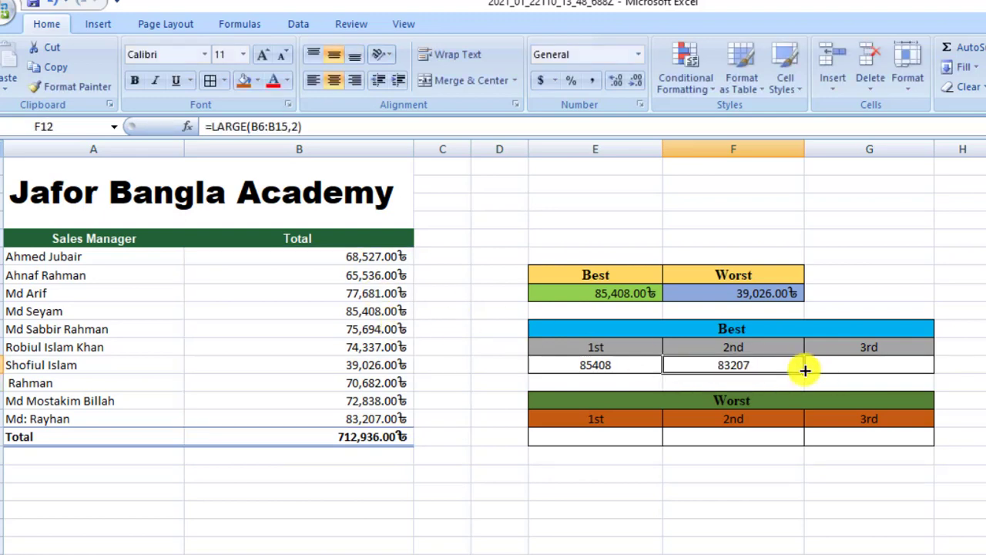
pyautogui.click(836, 369)
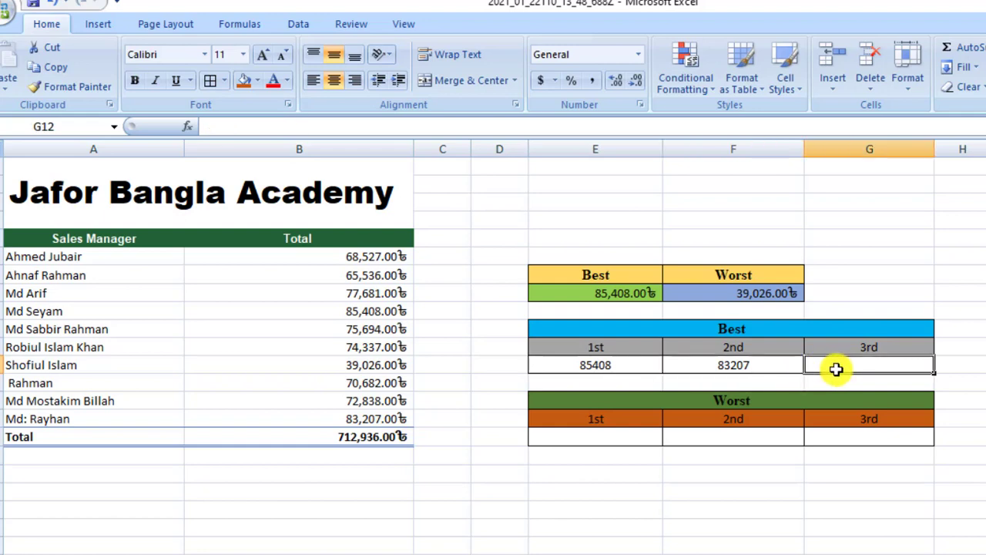
pyautogui.write('=Large')
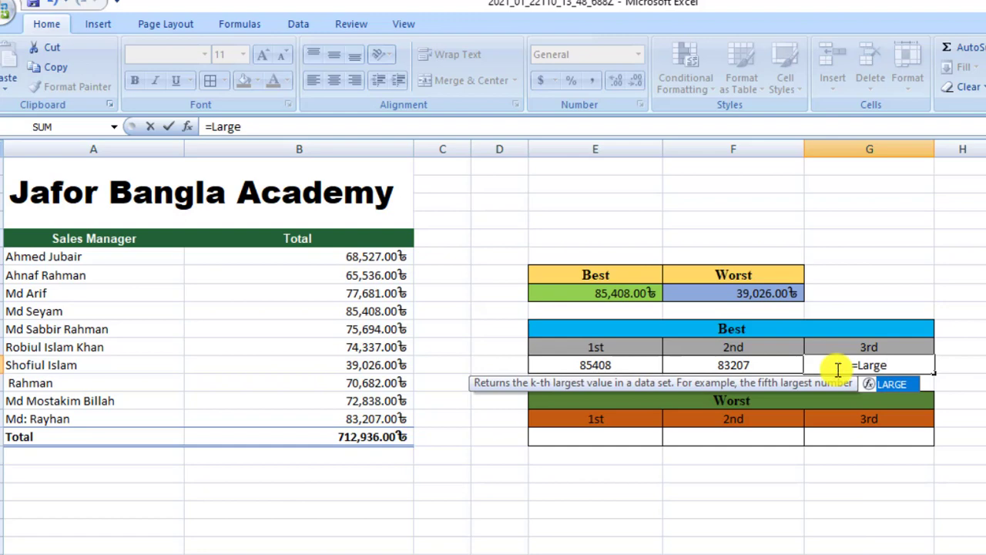
pyautogui.doubleClick(910, 384)
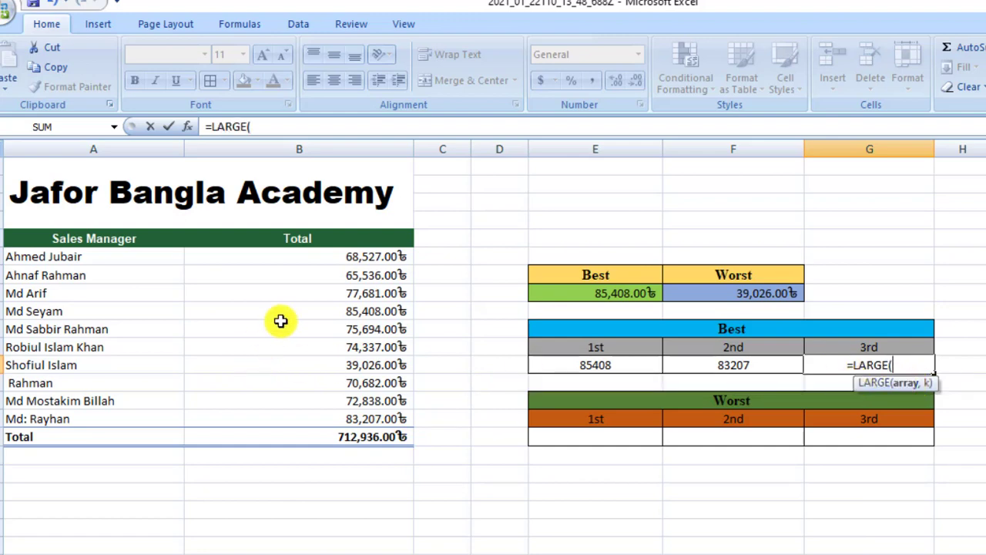
pyautogui.moveTo(313, 260); pyautogui.dragTo(341, 412)
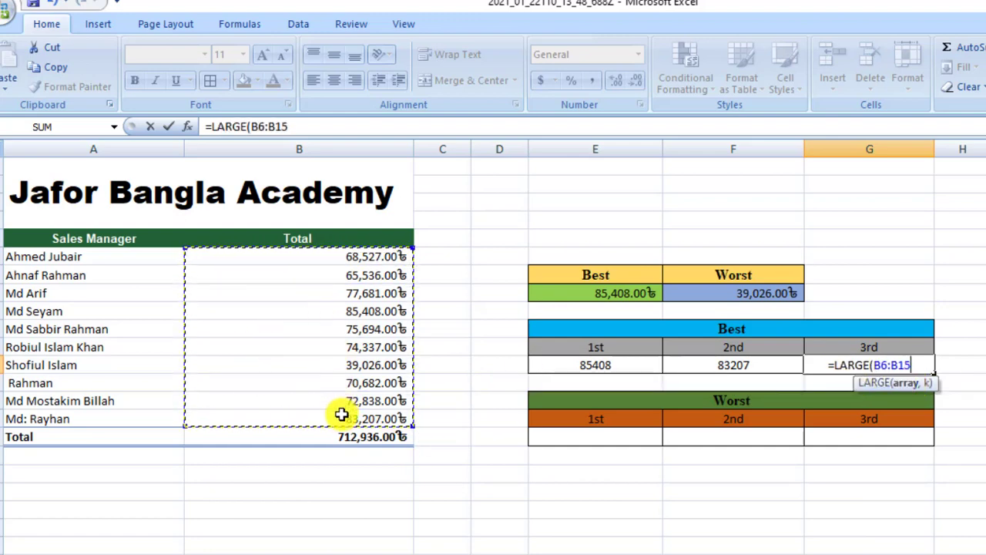
pyautogui.write(',')
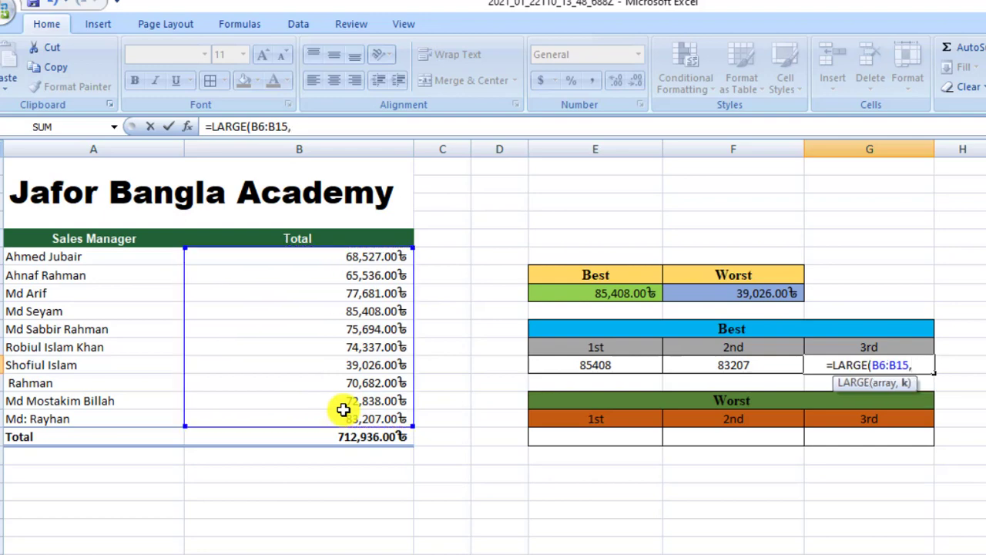
pyautogui.write('3')
pyautogui.write(')')
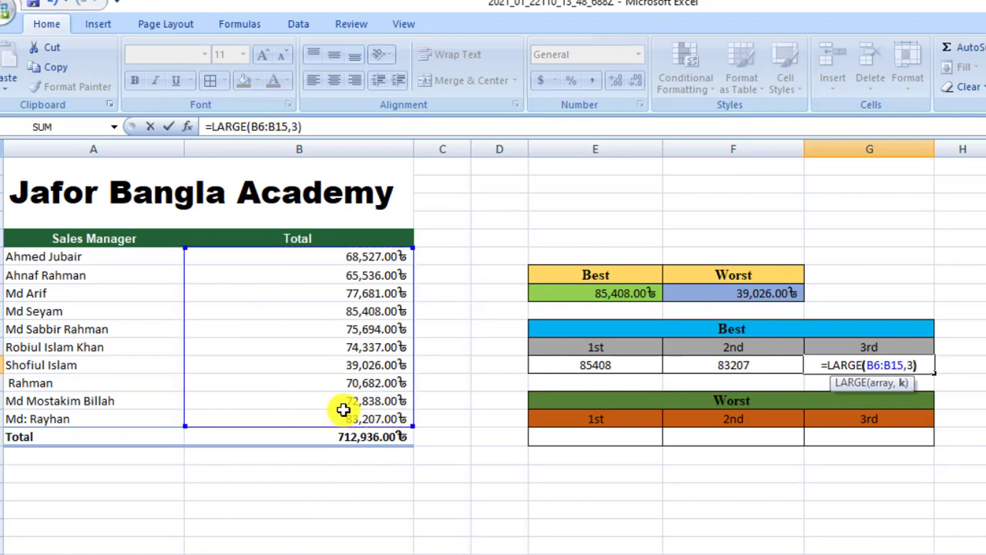
pyautogui.press('Return')
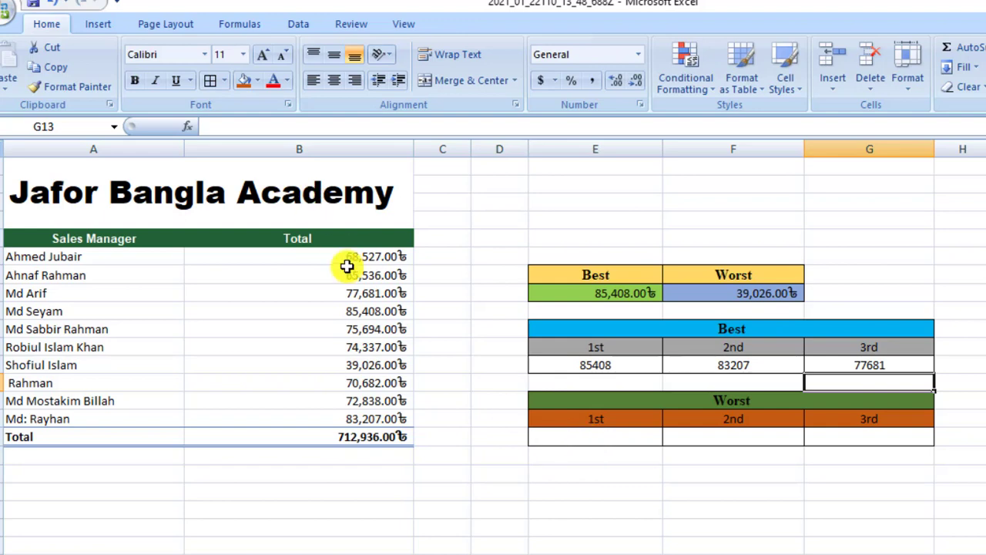
# - Enter the formula =SMALL(B6:B15,1) in cell E16 to return the 1st worst sales total
pyautogui.click(611, 436)
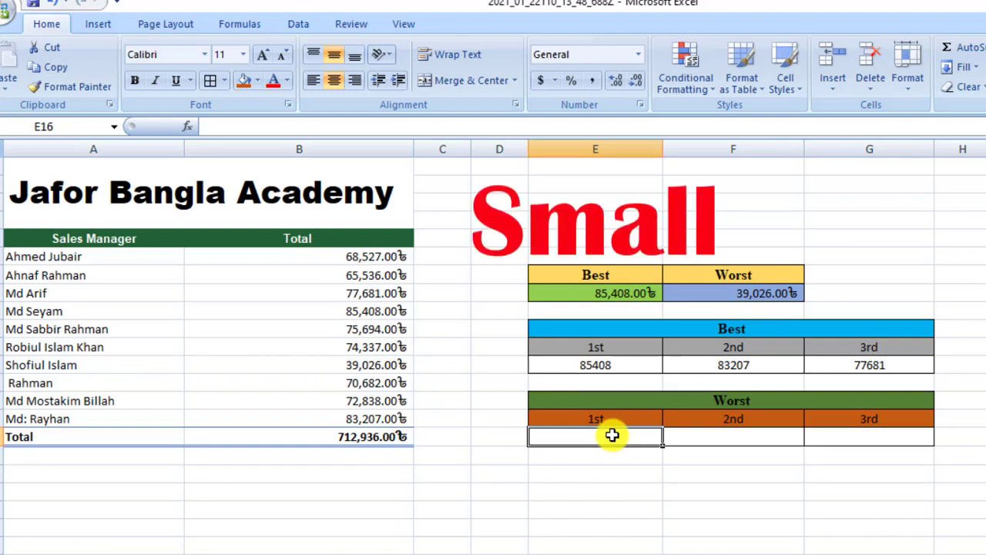
pyautogui.write('=Sma')
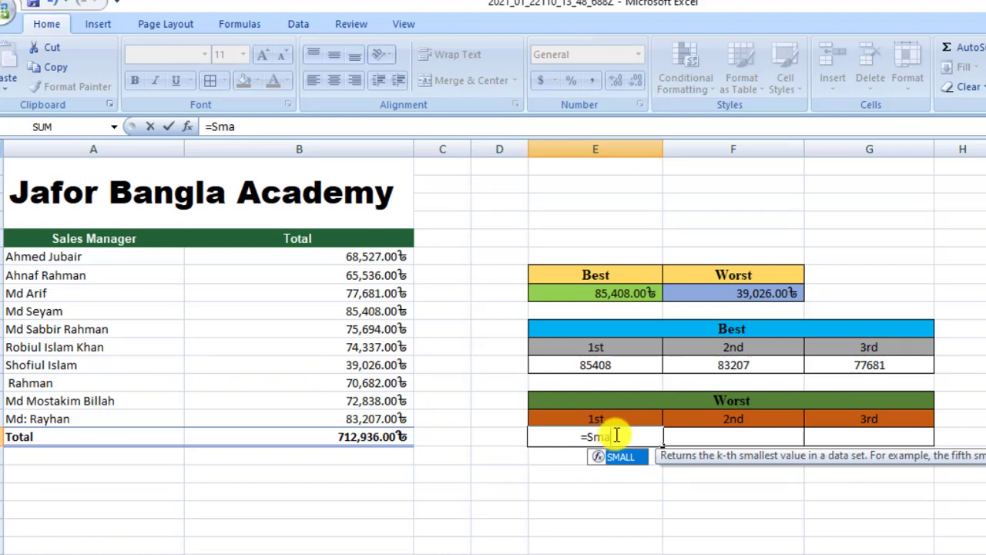
pyautogui.doubleClick(625, 458)
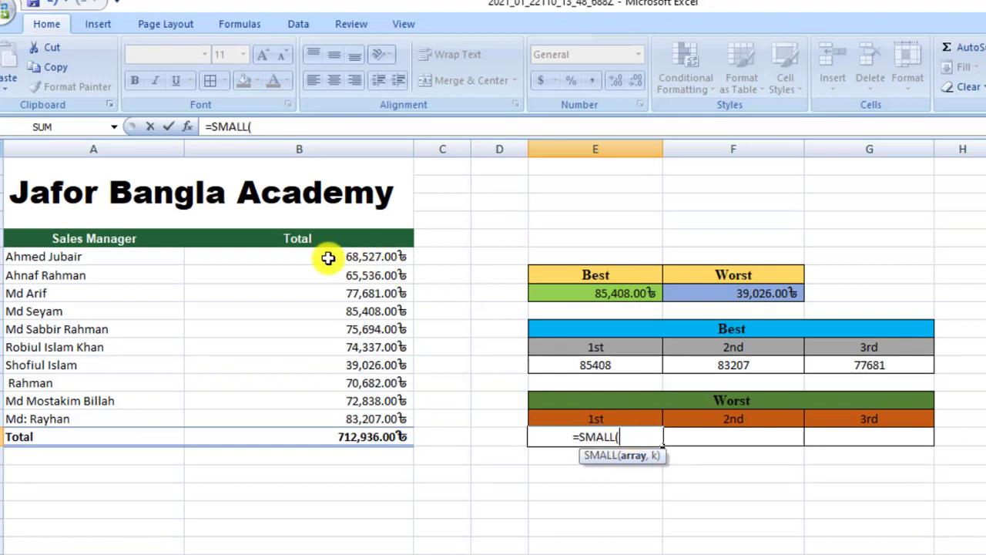
pyautogui.moveTo(390, 255); pyautogui.dragTo(348, 416)
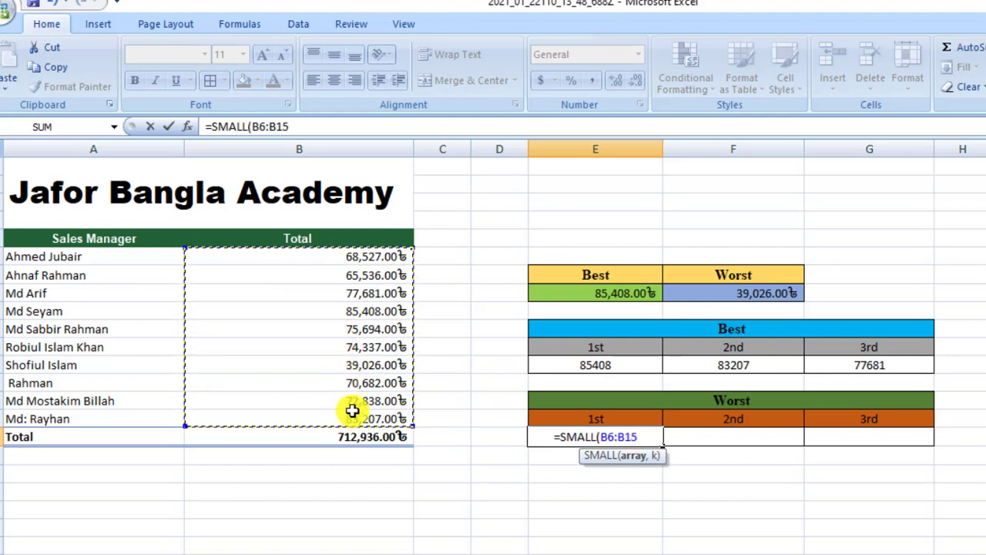
pyautogui.write(',')
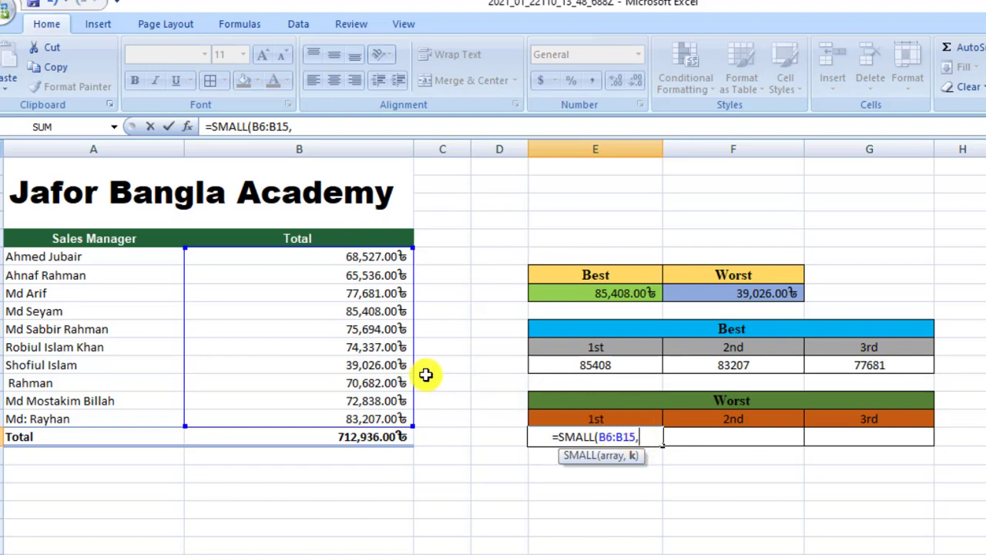
pyautogui.write('1')
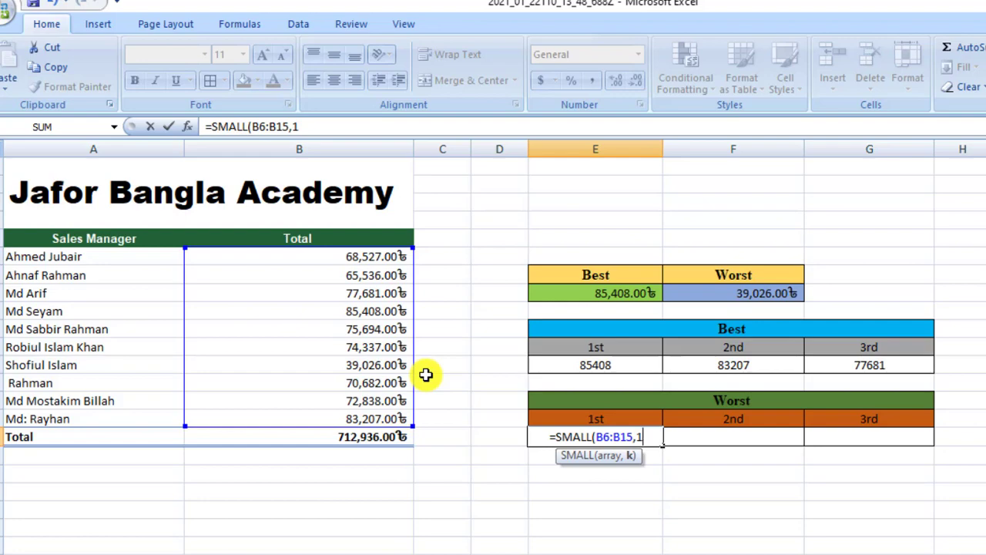
pyautogui.write(')')
pyautogui.press('Return')
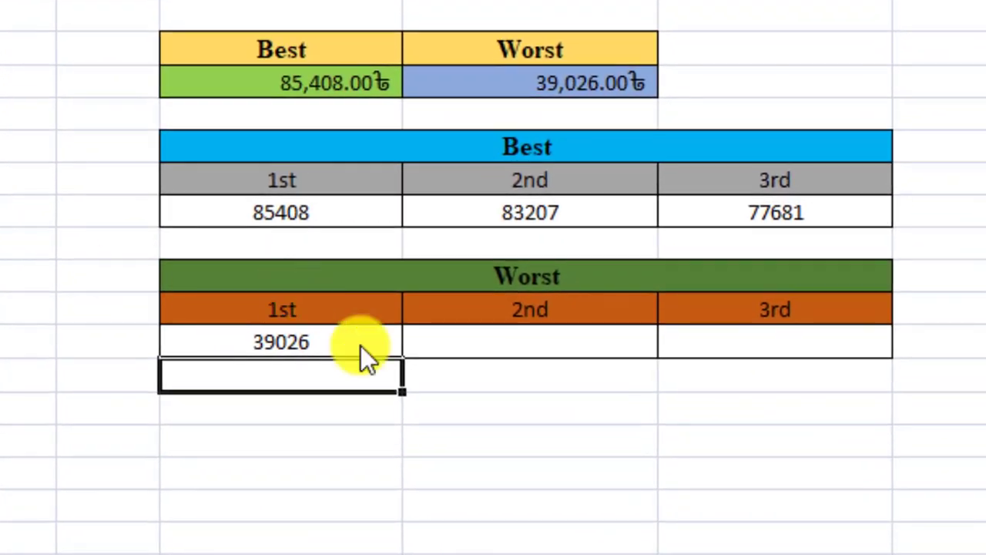
pyautogui.click(348, 347)
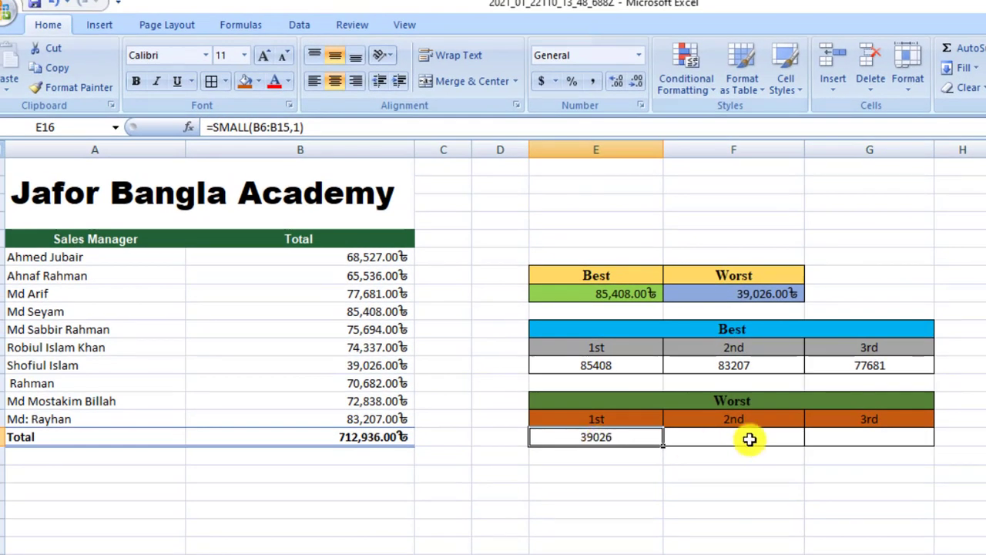
# - Enter the formula =SMALL(B6:B15,2) in cell F16 to return the 2nd worst sales total
pyautogui.click(749, 440)
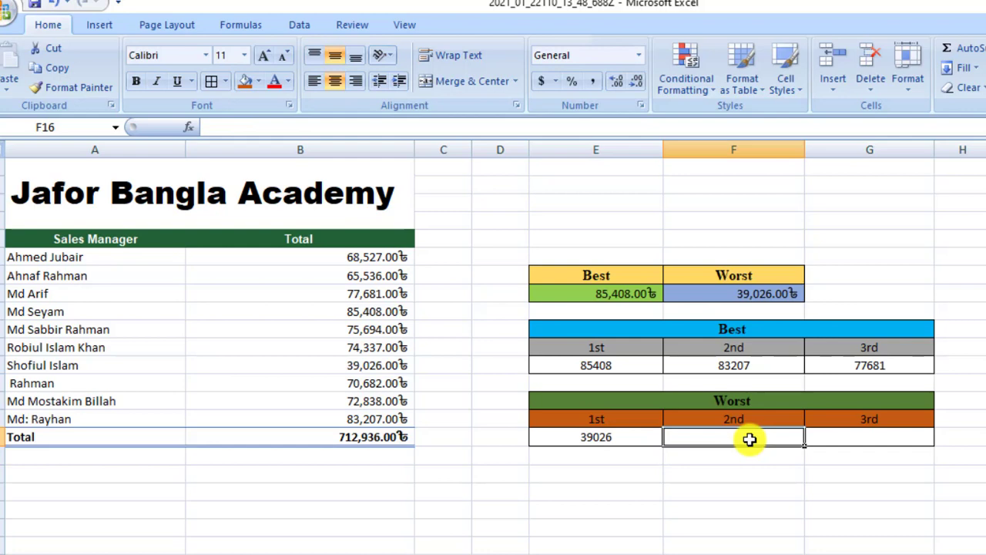
pyautogui.write('=Sm')
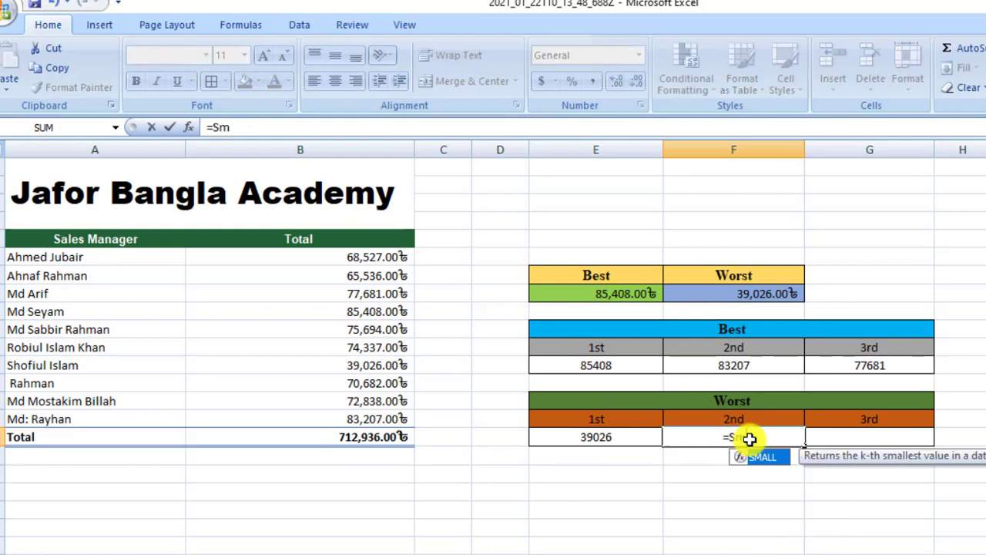
pyautogui.doubleClick(766, 457)
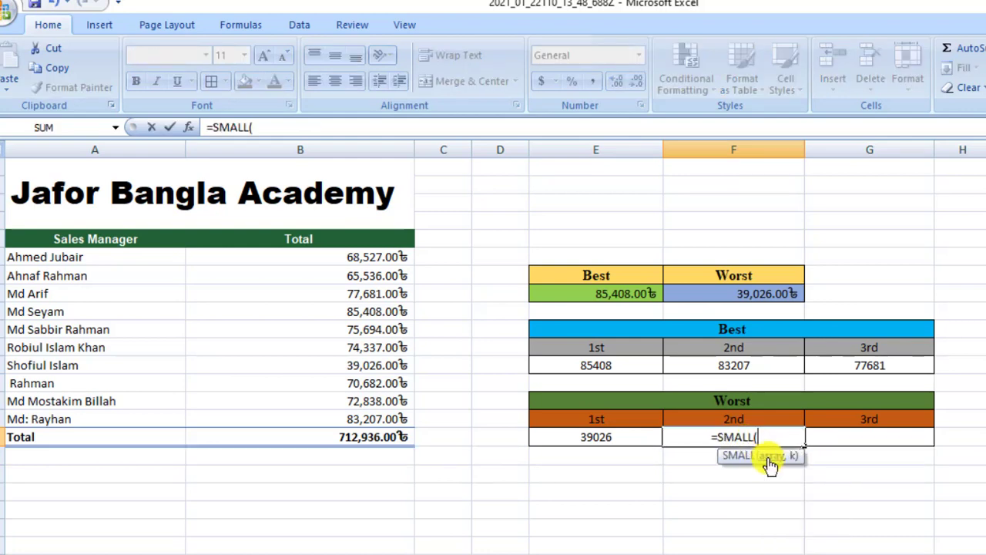
pyautogui.moveTo(315, 256); pyautogui.dragTo(325, 416)
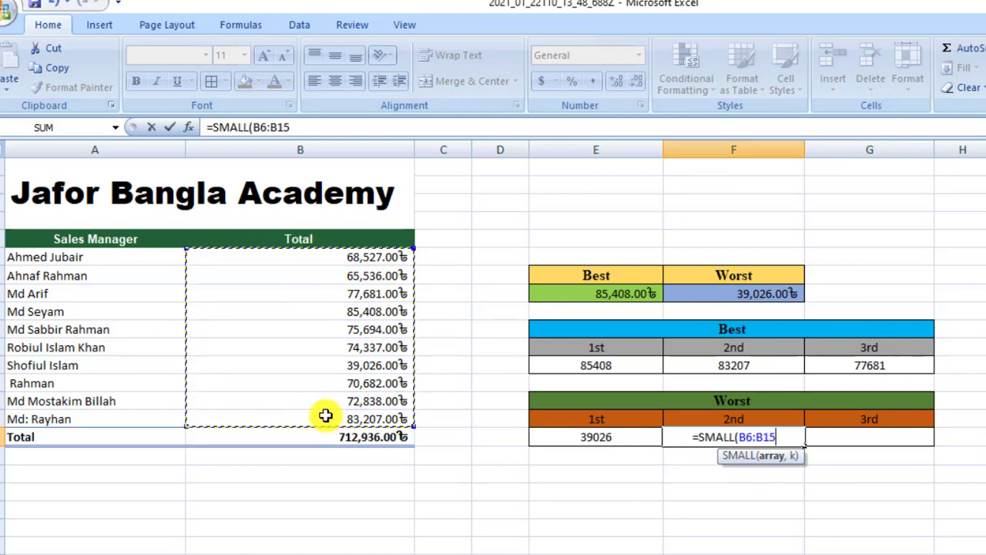
pyautogui.write(',')
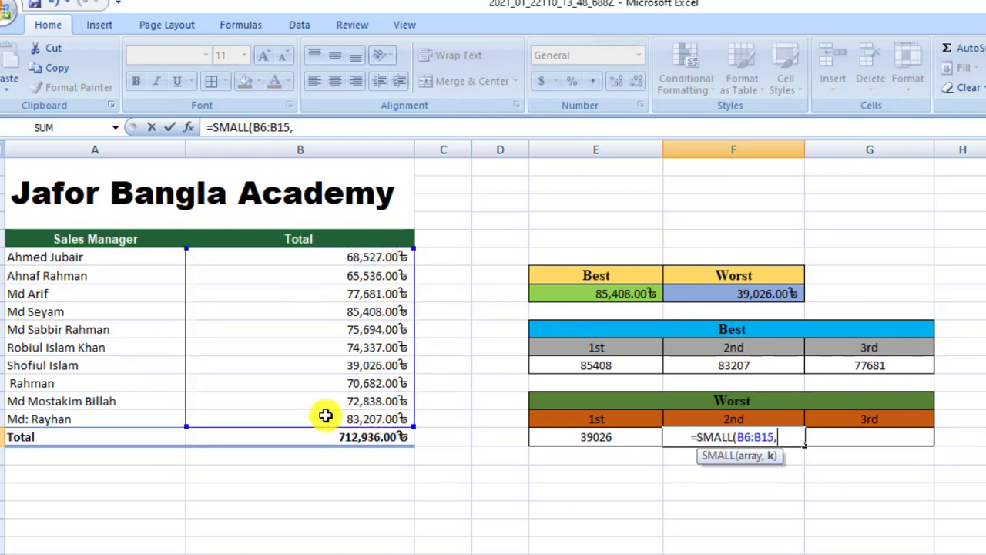
pyautogui.write('2')
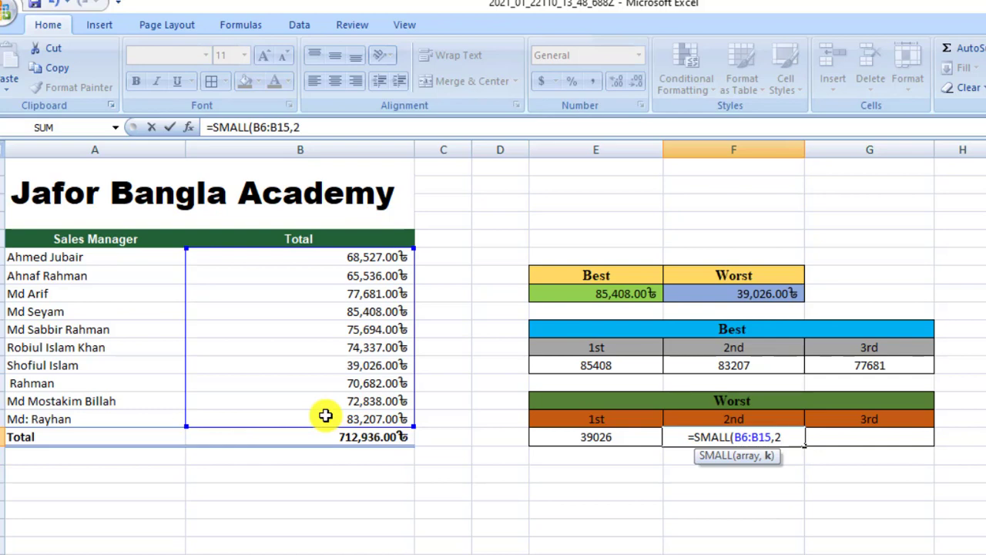
pyautogui.write(')')
pyautogui.press('Return')
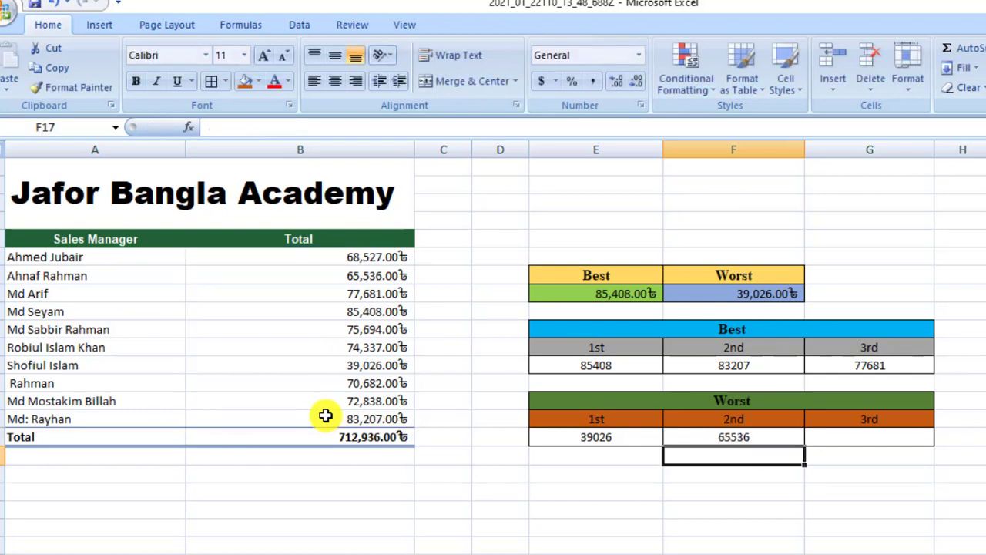
pyautogui.click(750, 436)
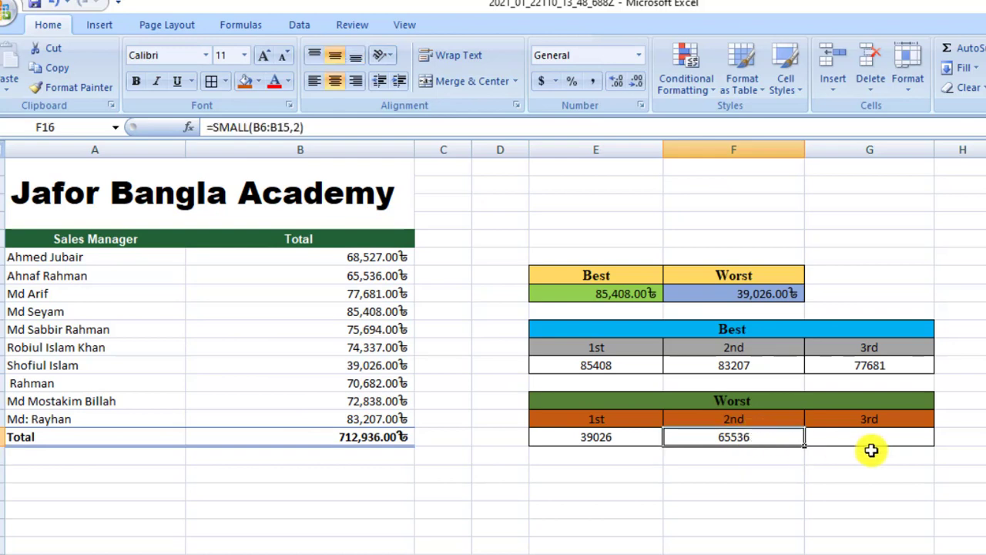
# - Select cell G16 under the 3rd heading of the Worst table
pyautogui.click(866, 443)
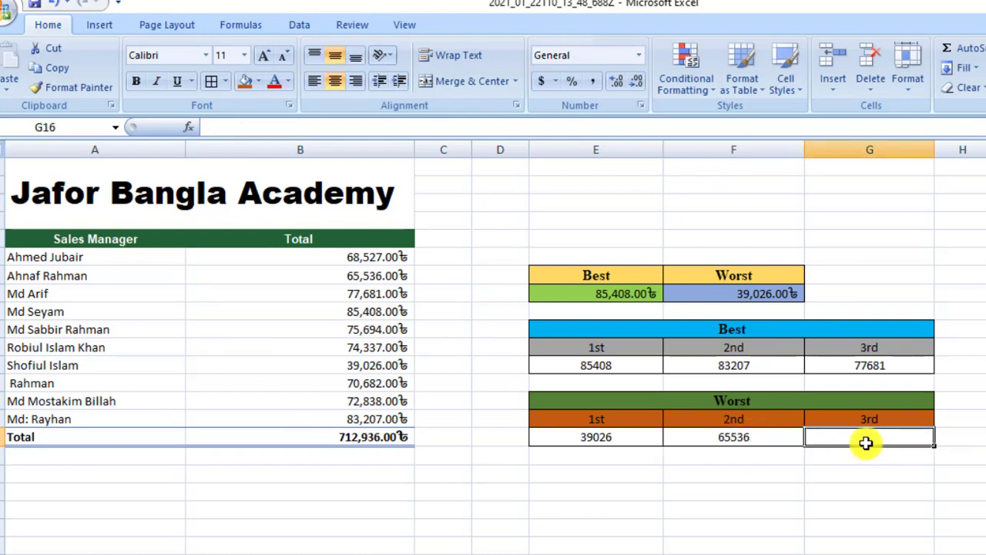